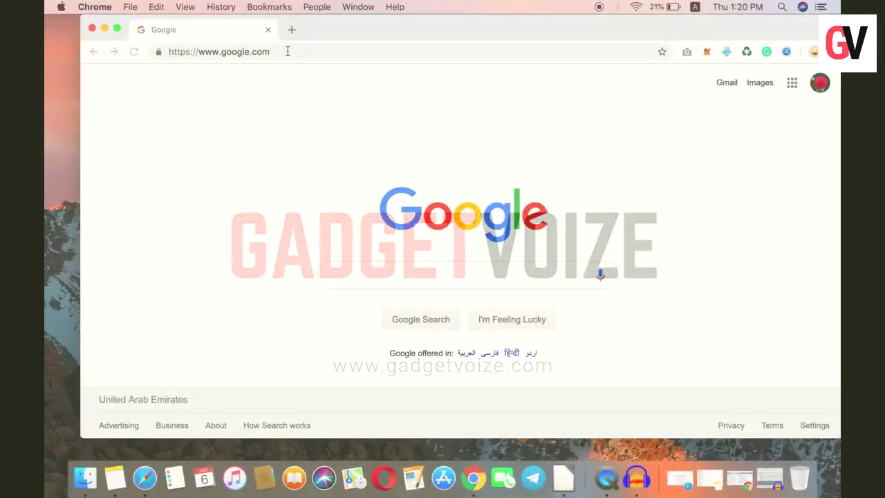
# - Load find.synology.com in Chrome and switch the browser window to full screen
pyautogui.click(287, 50)
pyautogui.write('find.')
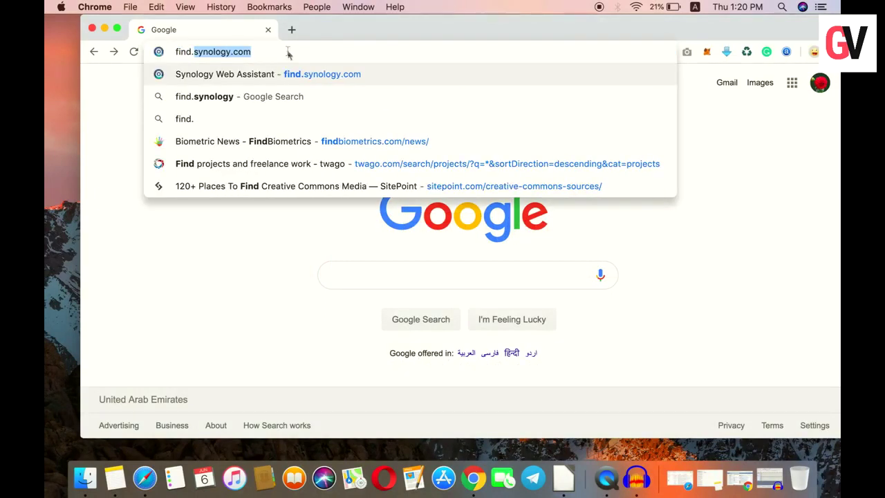
pyautogui.press('Return')
pyautogui.click(117, 29)
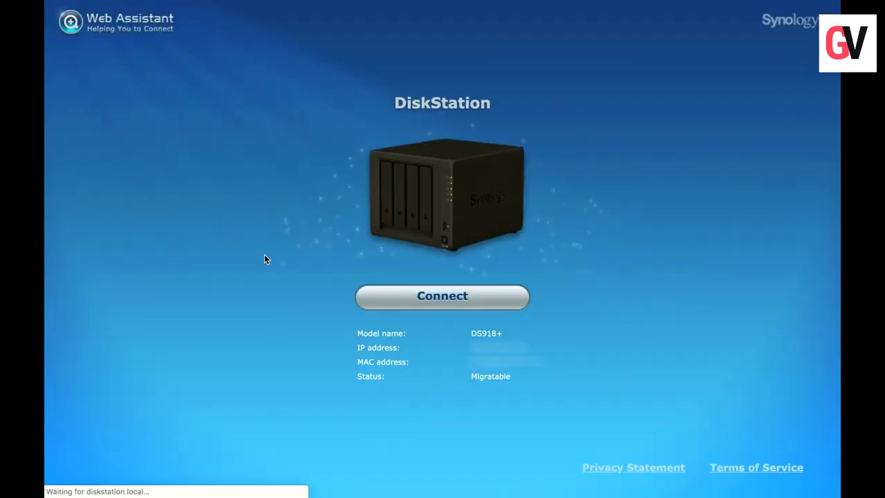
# - Connect to the DS918+ DiskStation and agree to the EULA terms
pyautogui.click(440, 308)
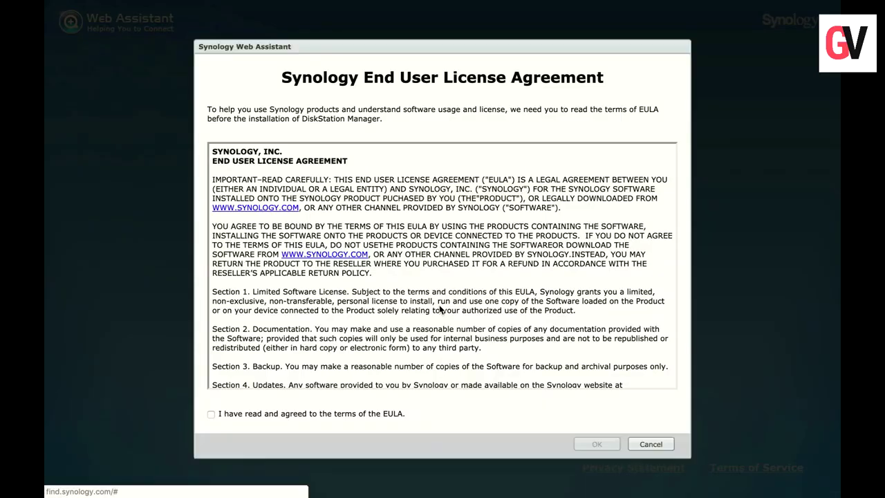
pyautogui.click(211, 415)
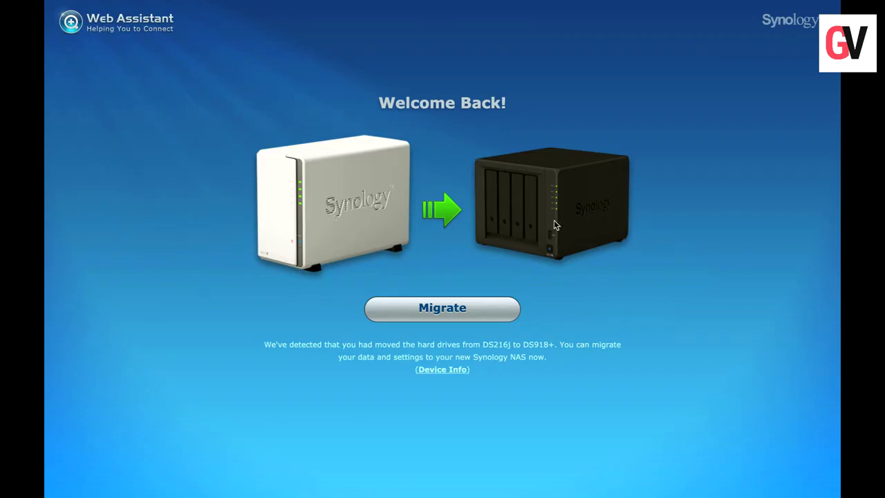
# - Migrate using Reinstallation to keep the data, and install the latest DSM
pyautogui.click(457, 316)
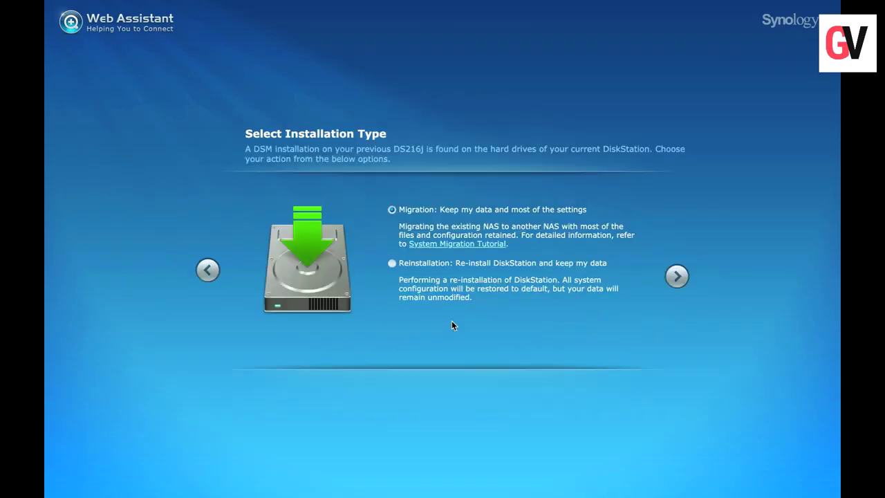
pyautogui.click(392, 264)
pyautogui.click(677, 276)
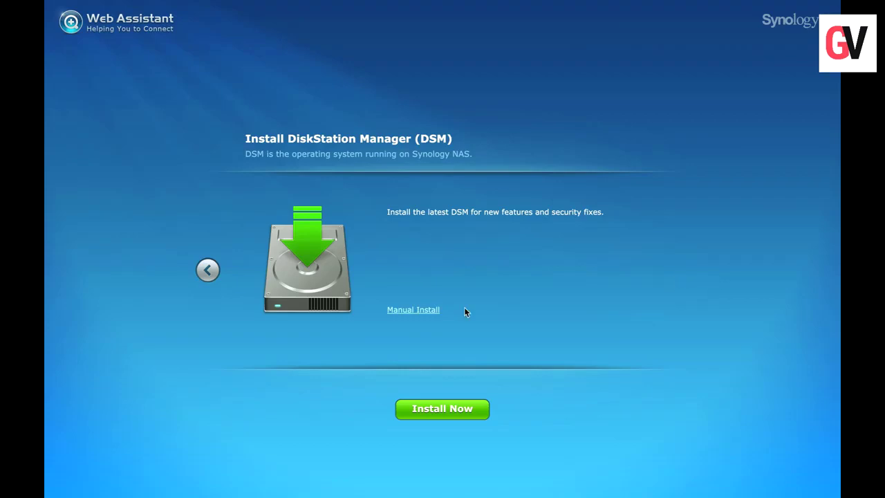
pyautogui.click(431, 410)
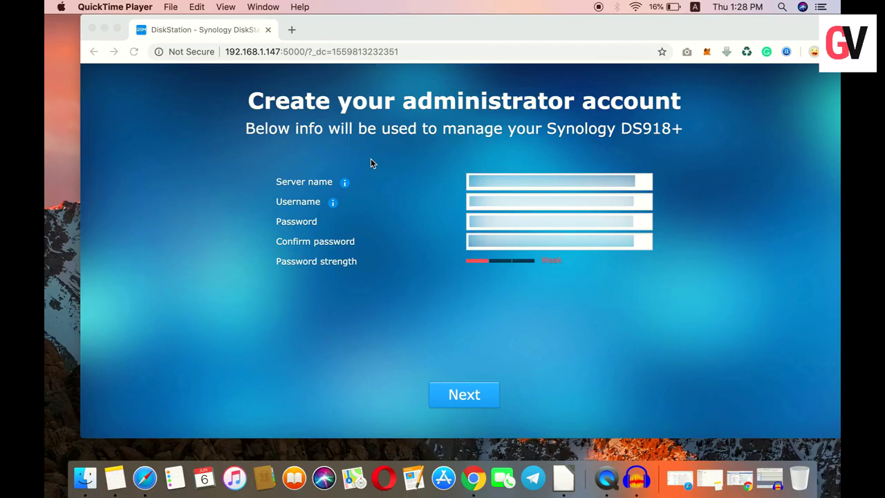
# - Enter the administrator account password and submit the account details
pyautogui.click(371, 163)
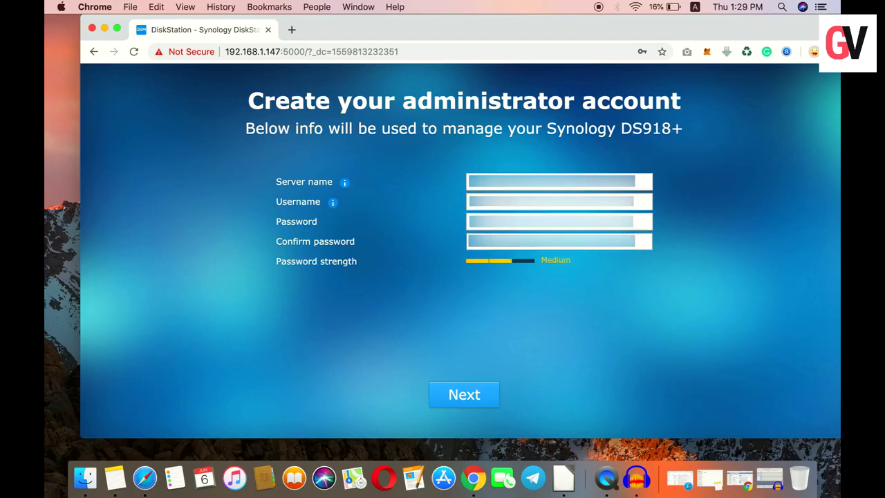
pyautogui.click(475, 397)
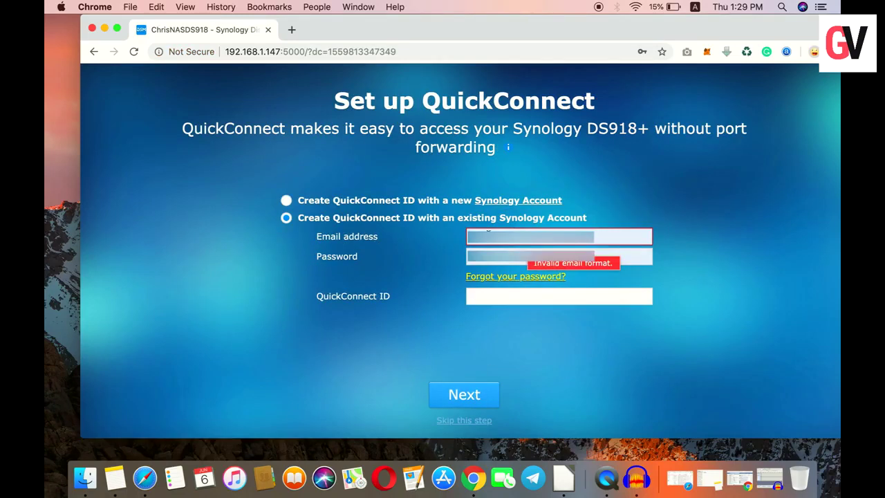
# - Enter the Synology account e-mail and QuickConnect ID, then bring the system health panel forward
pyautogui.click(489, 236)
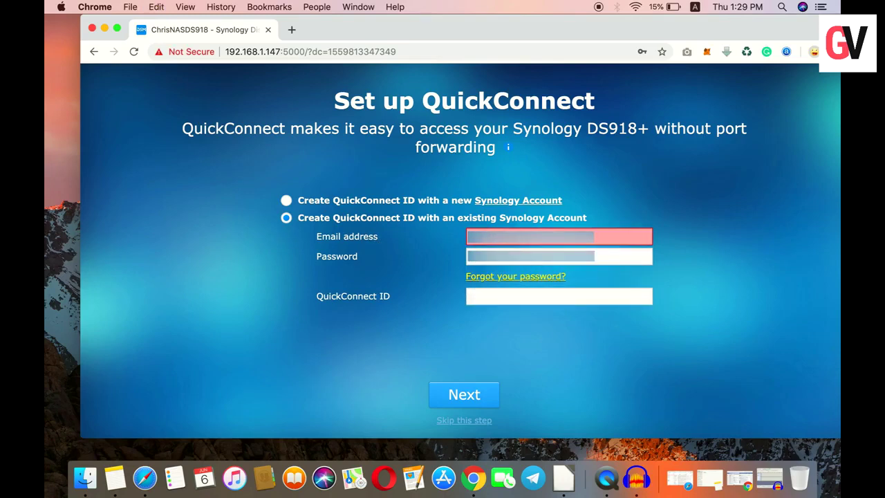
pyautogui.click(480, 298)
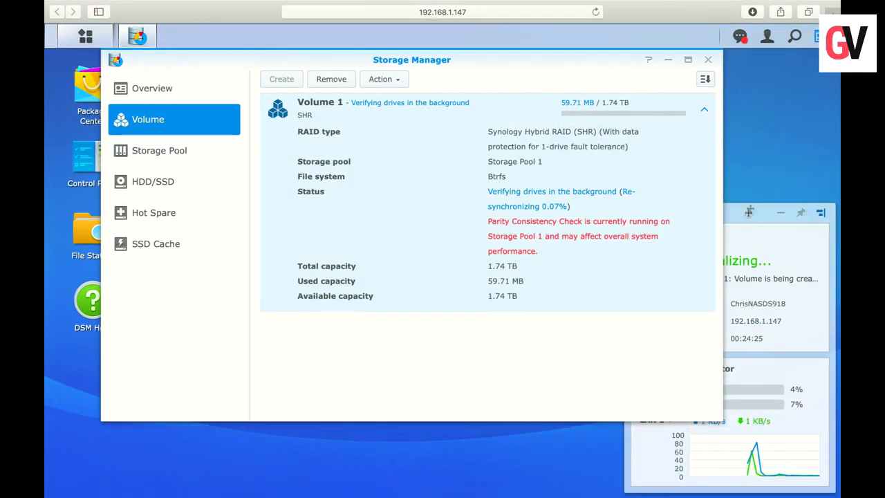
pyautogui.moveTo(749, 213); pyautogui.dragTo(748, 128)
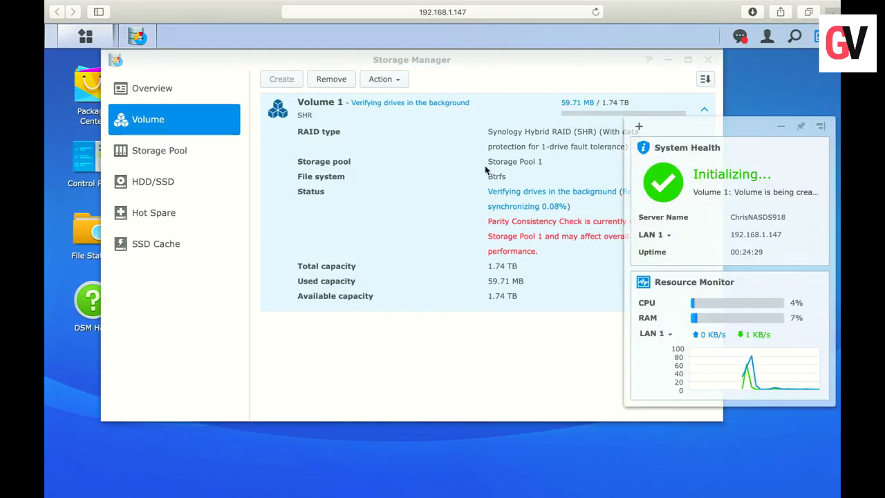
# - Review Storage Pool 1's details in Storage Manager
pyautogui.click(403, 177)
pyautogui.click(184, 166)
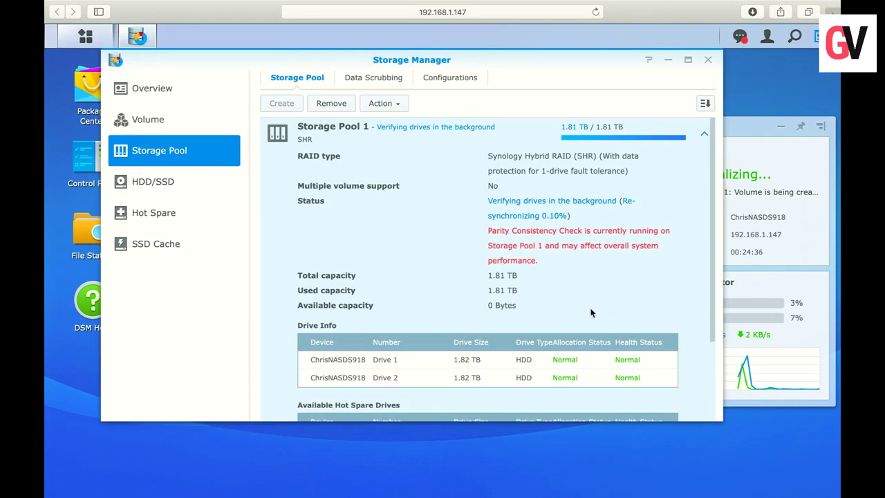
pyautogui.scroll(-3, 591, 313)
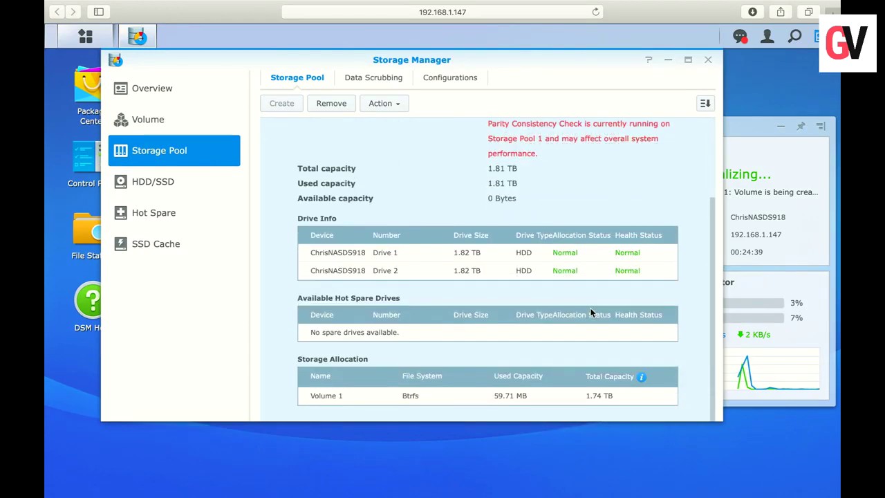
pyautogui.scroll(3, 591, 313)
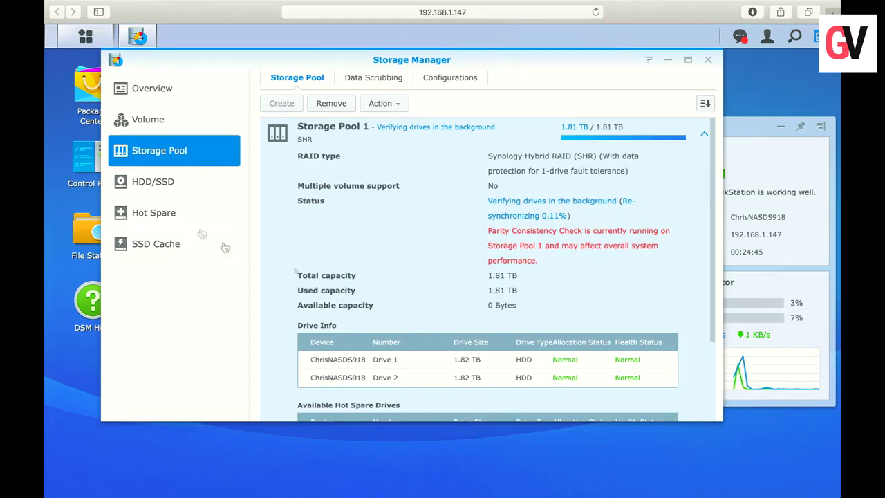
# - Inspect the details of Drive 1 and Drive 2 under HDD/SSD
pyautogui.click(177, 189)
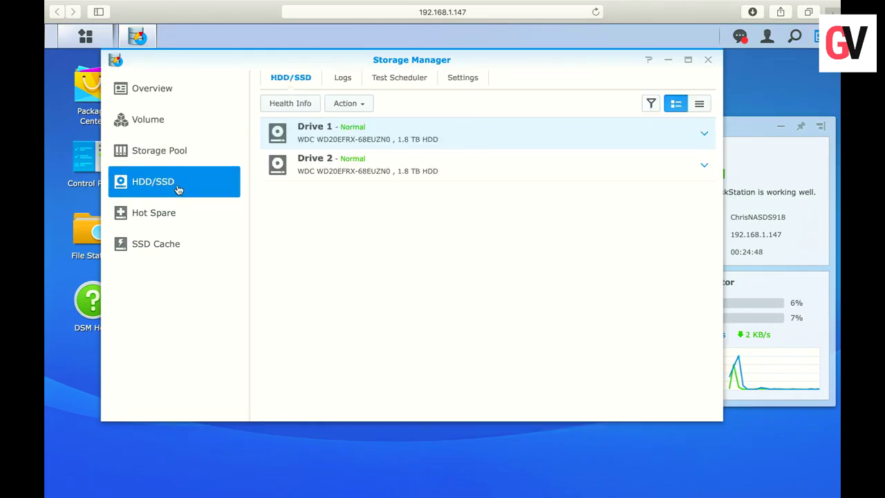
pyautogui.click(704, 136)
pyautogui.click(705, 136)
pyautogui.click(706, 164)
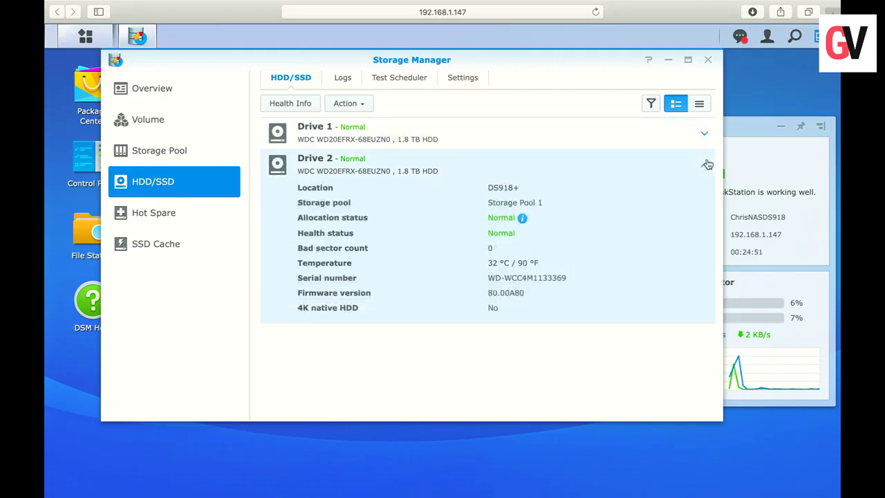
pyautogui.click(706, 164)
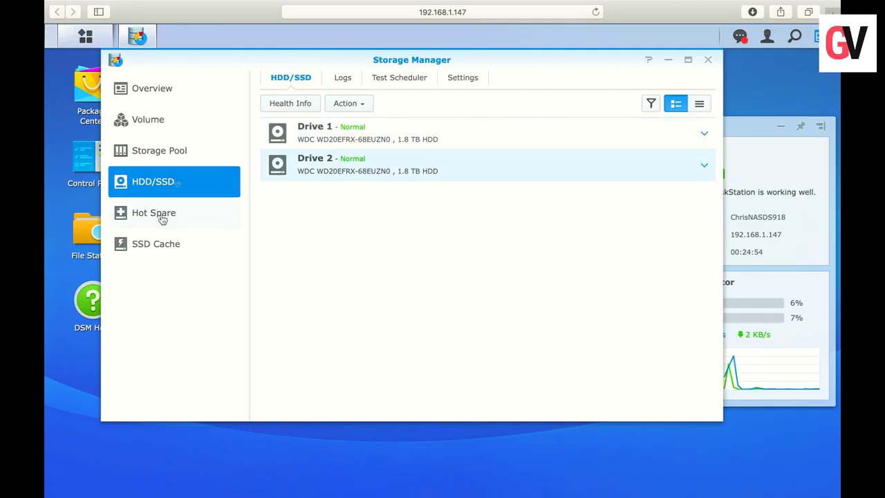
# - Check the storage health overview, then minimise Storage Manager to reveal the desktop
pyautogui.click(181, 98)
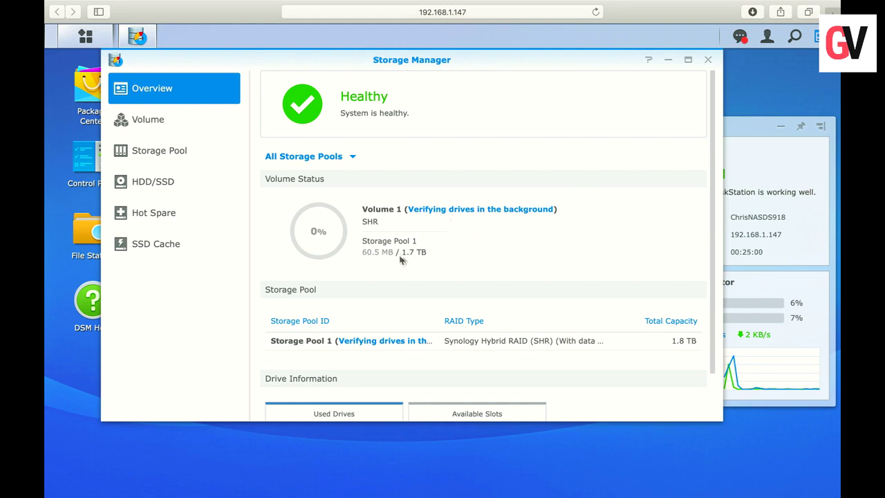
pyautogui.scroll(-2, 415, 254)
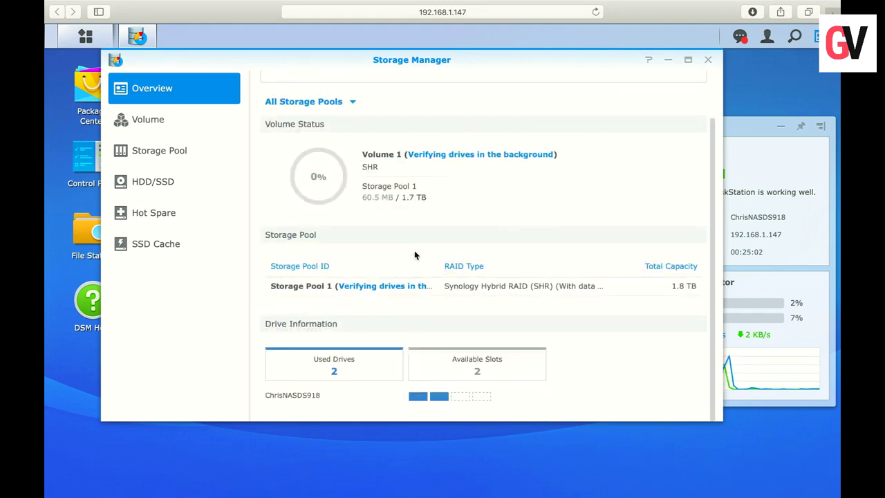
pyautogui.click(774, 197)
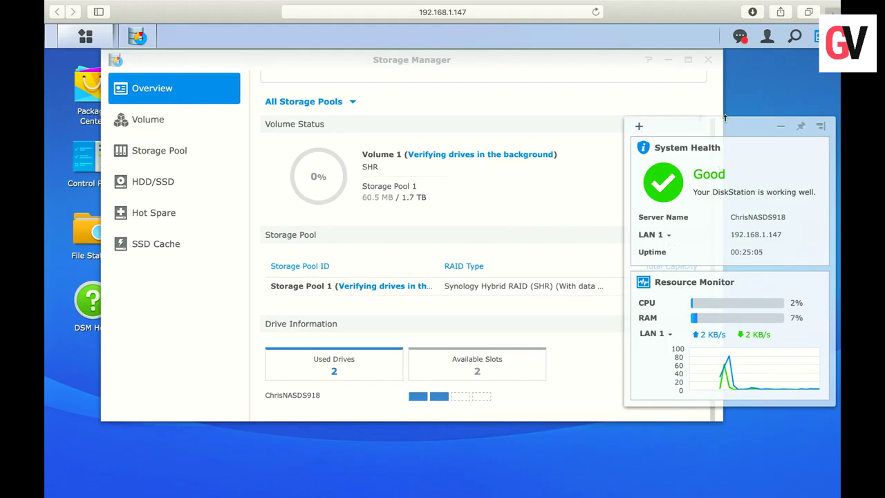
pyautogui.click(356, 67)
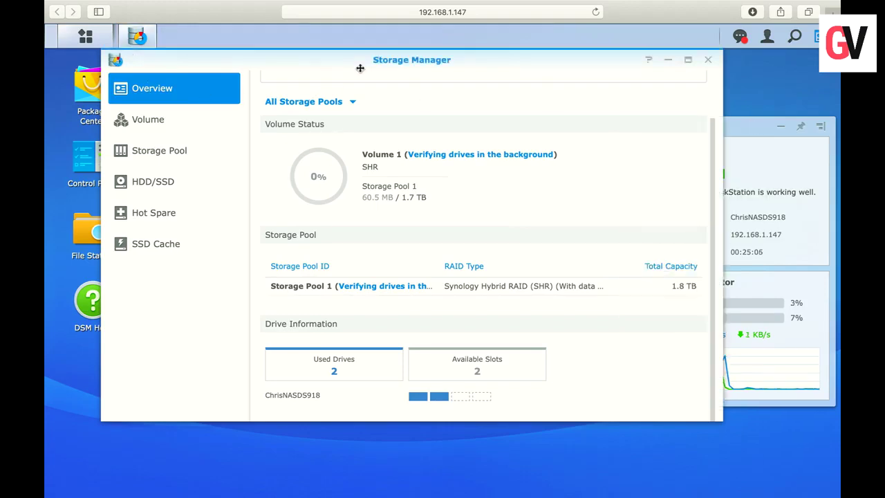
pyautogui.click(668, 63)
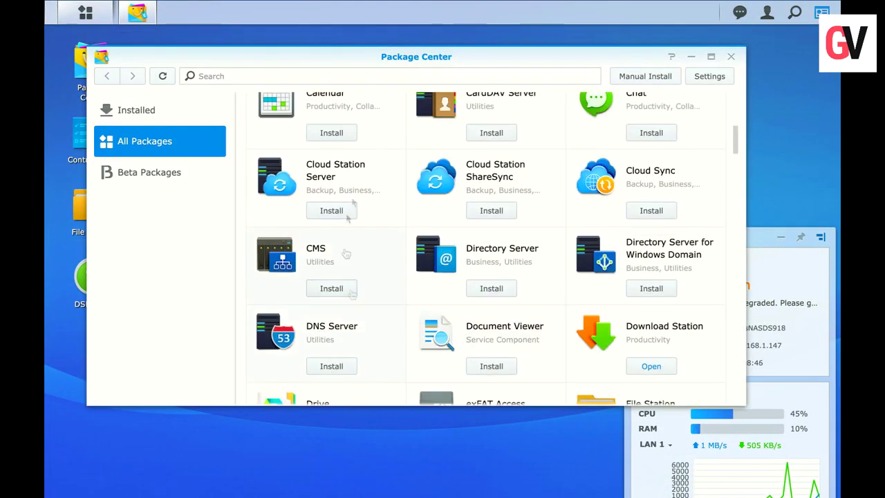
# - Check installed packages, then scroll through All Packages listing Synology and third-party apps
pyautogui.click(174, 111)
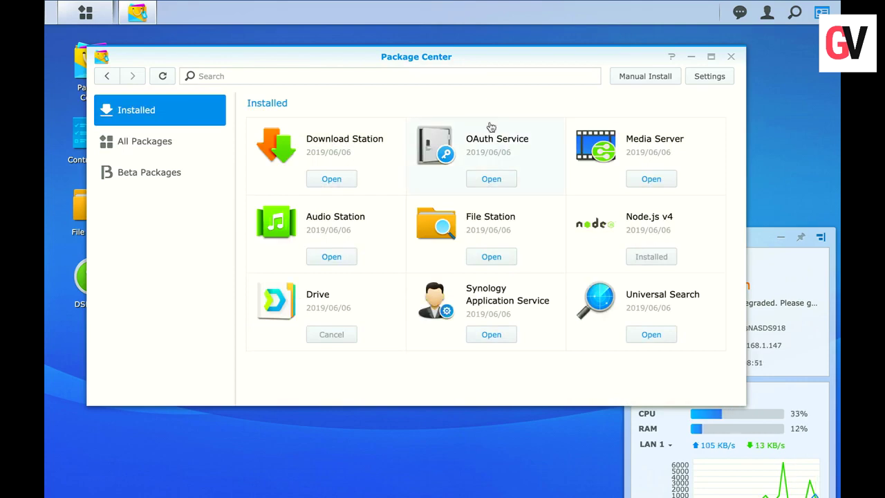
pyautogui.click(178, 147)
pyautogui.scroll(-2, 538, 276)
pyautogui.scroll(4, 534, 273)
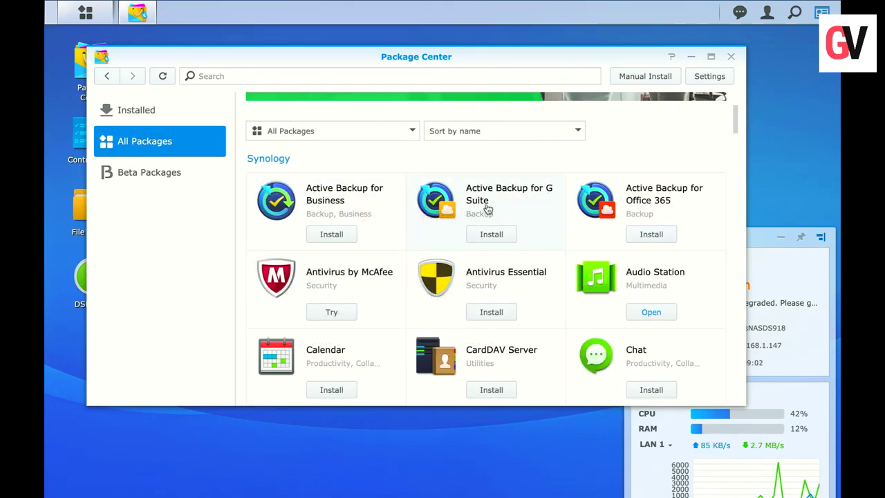
pyautogui.scroll(-2, 650, 173)
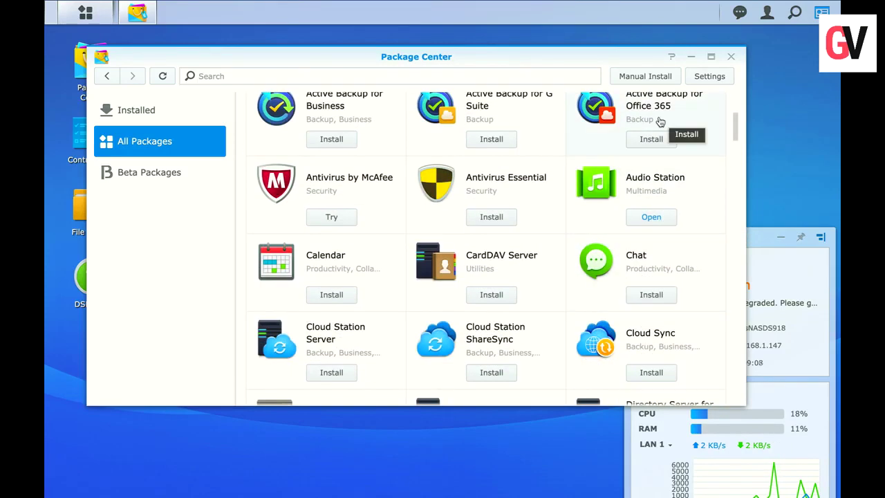
pyautogui.scroll(-2, 623, 222)
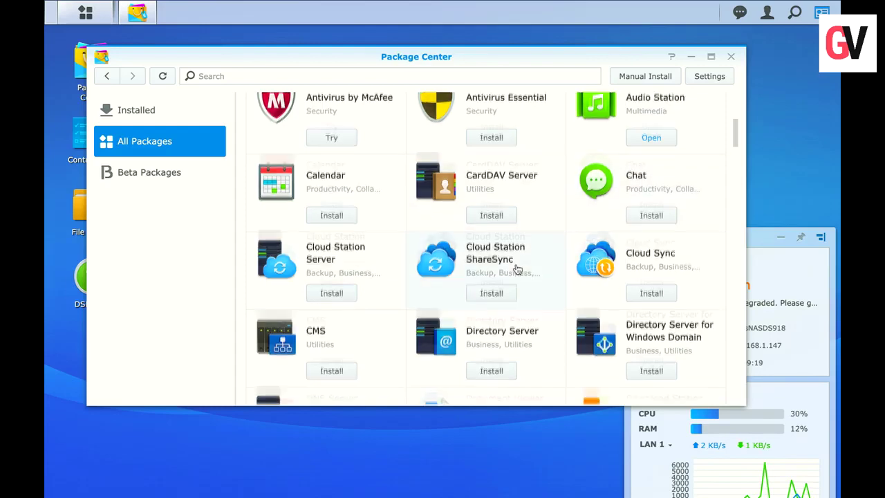
pyautogui.scroll(-5, 361, 156)
pyautogui.scroll(-5, 415, 207)
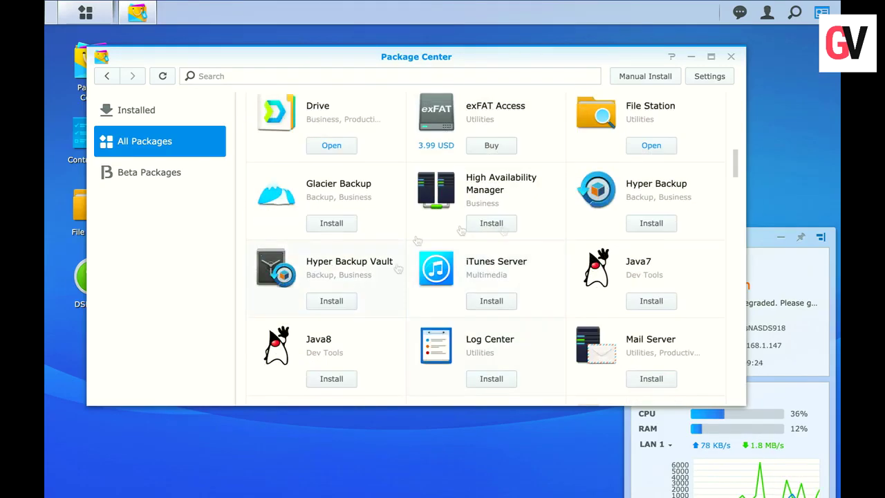
pyautogui.scroll(-15, 673, 228)
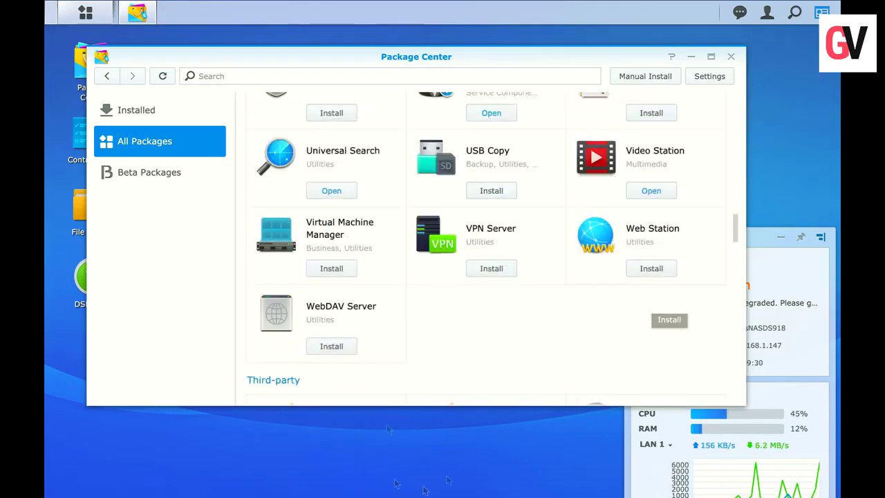
pyautogui.scroll(-6, 489, 238)
pyautogui.scroll(10, 489, 235)
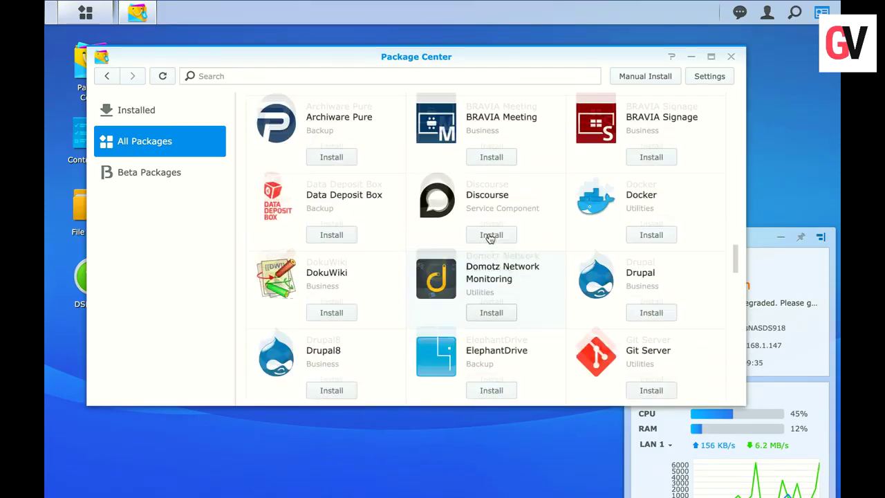
pyautogui.scroll(-5, 306, 249)
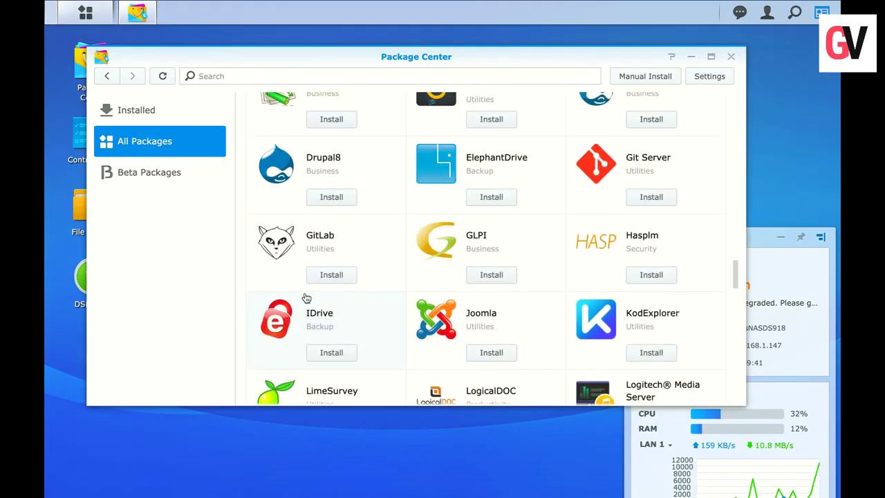
pyautogui.scroll(-4, 446, 315)
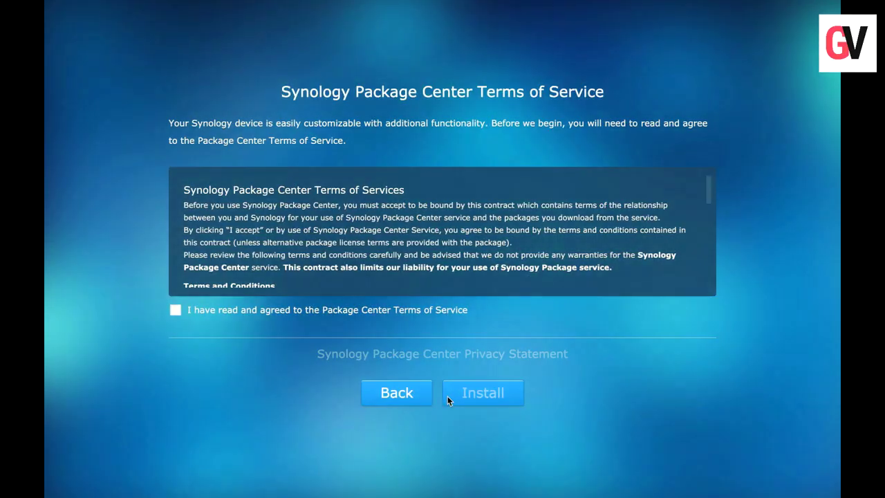
# - Agree to the Package Center Terms of Service and Privacy Statement, then install recommended packages
pyautogui.click(175, 310)
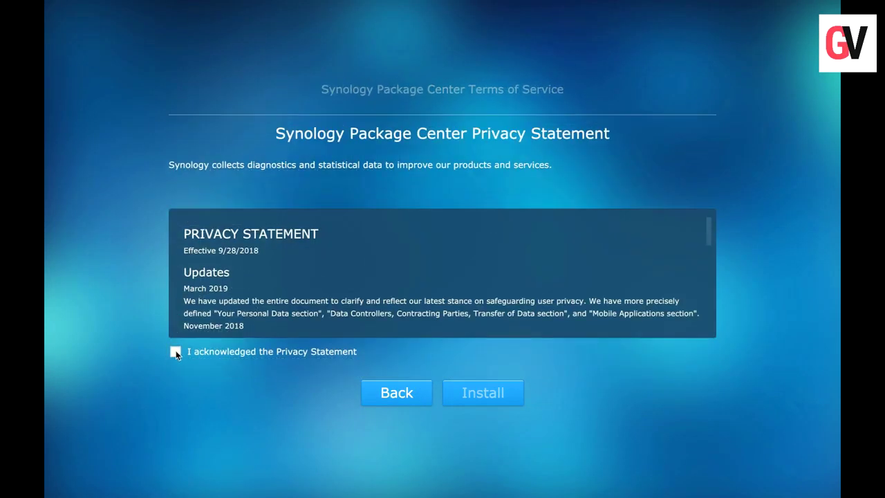
pyautogui.click(176, 352)
pyautogui.click(498, 396)
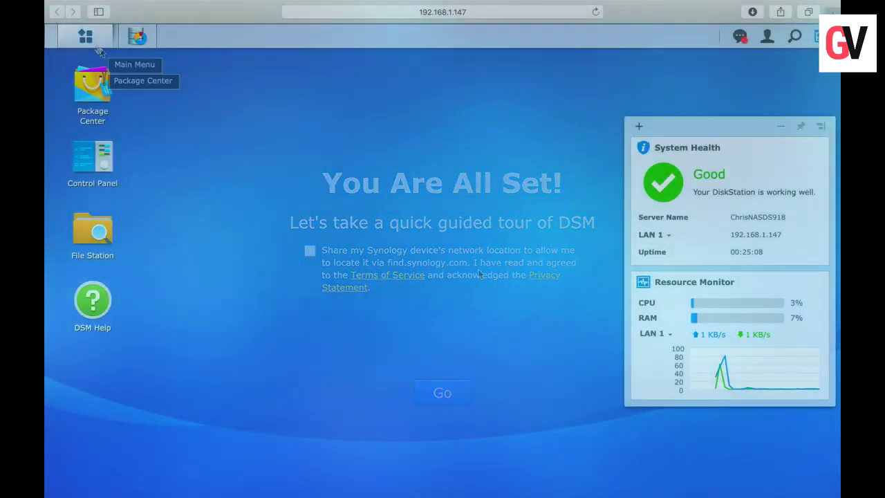
# - Launch File Station from the Main Menu and begin creating a new shared folder
pyautogui.click(85, 36)
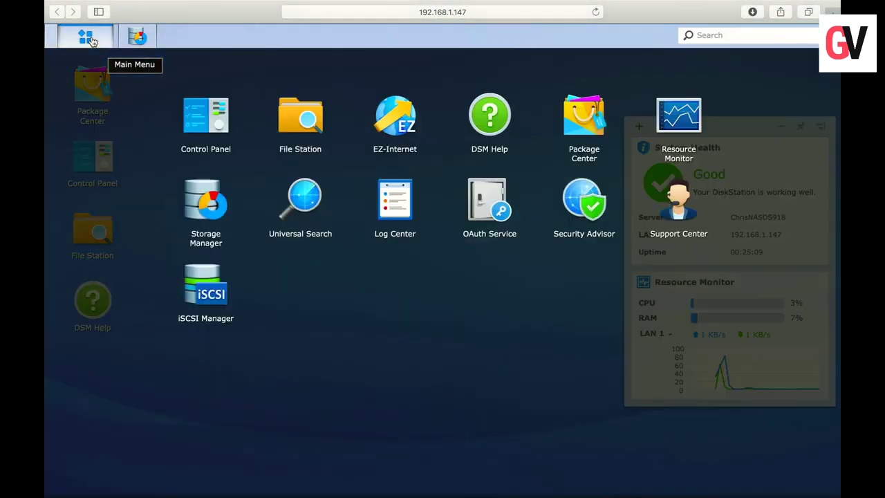
pyautogui.click(322, 121)
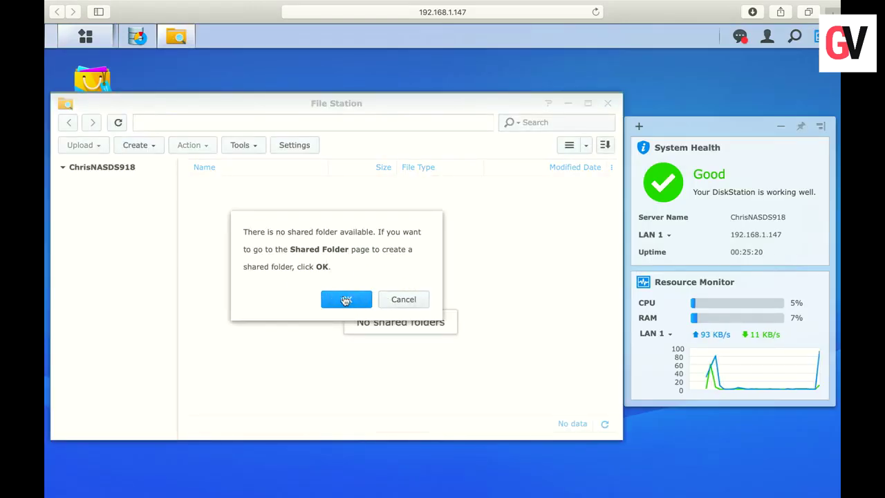
pyautogui.click(346, 299)
# - Name the folder 'Shared Folder' with description 'Folder for sharing' on Volume 1, allowing recycle-bin access
pyautogui.click(312, 158)
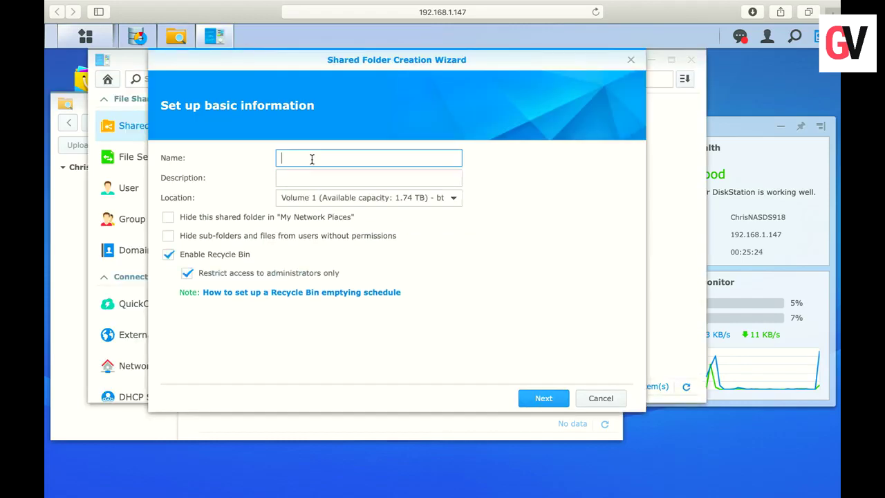
pyautogui.write('Shared Folder')
pyautogui.click(334, 178)
pyautogui.write('Folder for sharing')
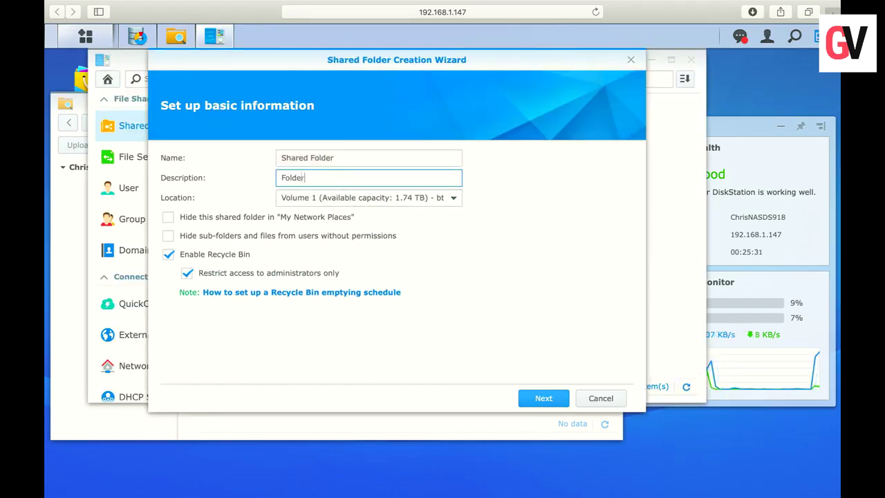
pyautogui.click(368, 198)
pyautogui.click(373, 218)
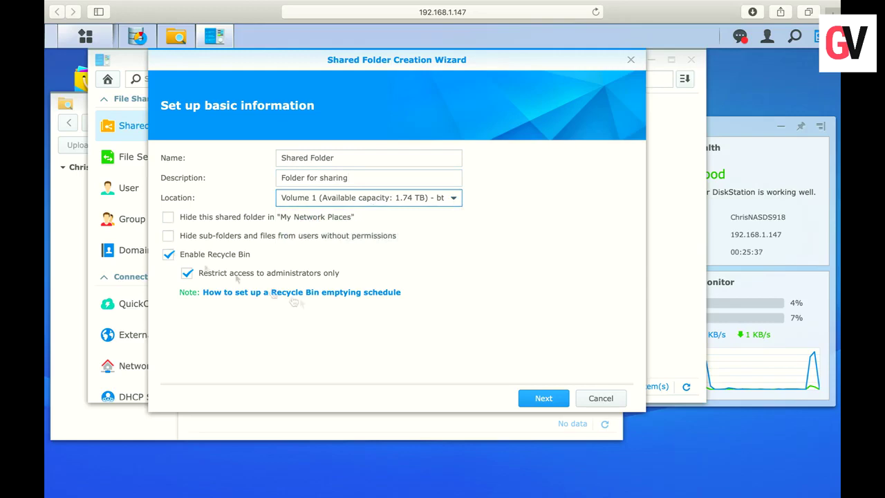
pyautogui.click(188, 273)
# - Skip encryption, apply the settings, and grant admin and the second user Read/Write access
pyautogui.click(551, 404)
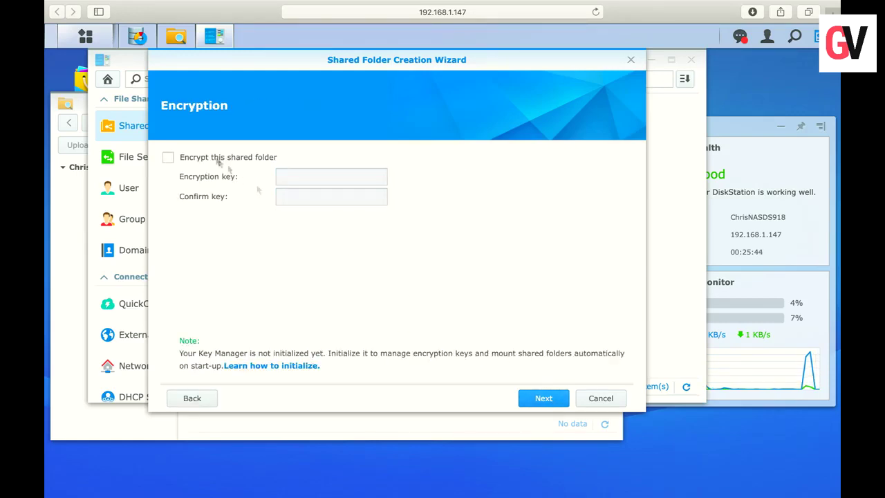
pyautogui.click(542, 401)
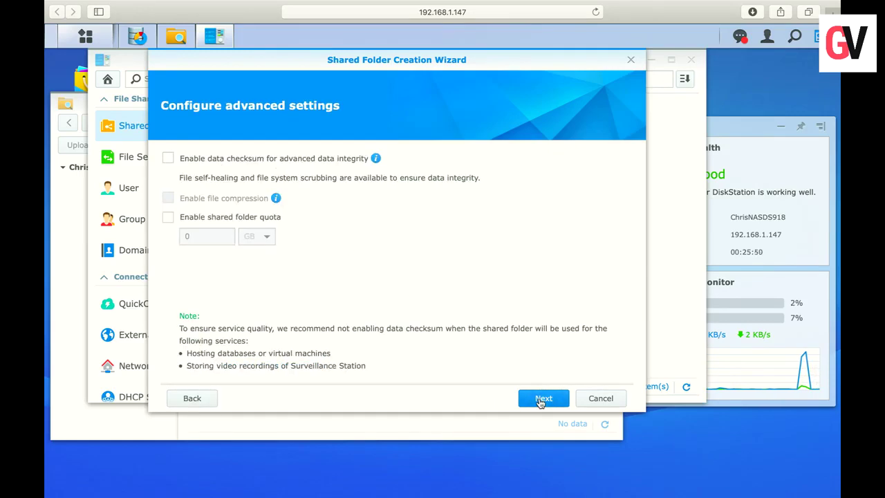
pyautogui.click(541, 400)
pyautogui.click(541, 400)
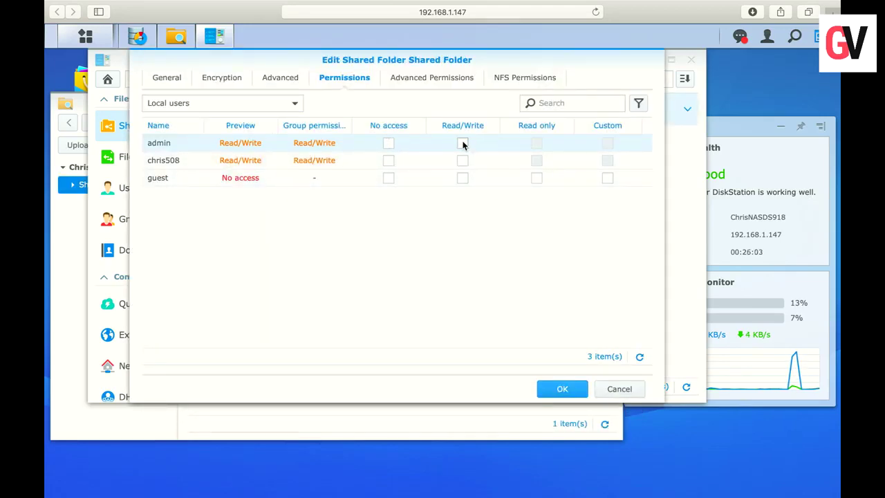
pyautogui.click(462, 143)
pyautogui.click(462, 161)
pyautogui.click(562, 390)
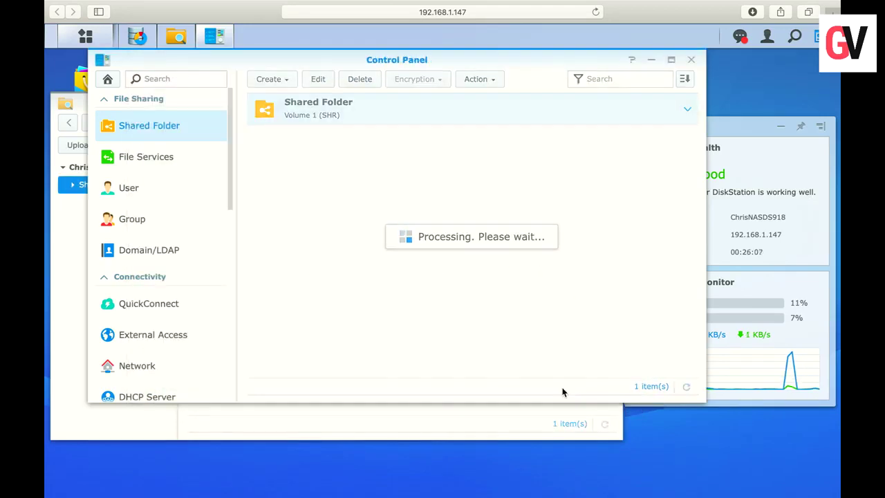
# - Review the new folder's details, file services and user accounts, then close Control Panel
pyautogui.click(325, 116)
pyautogui.click(194, 160)
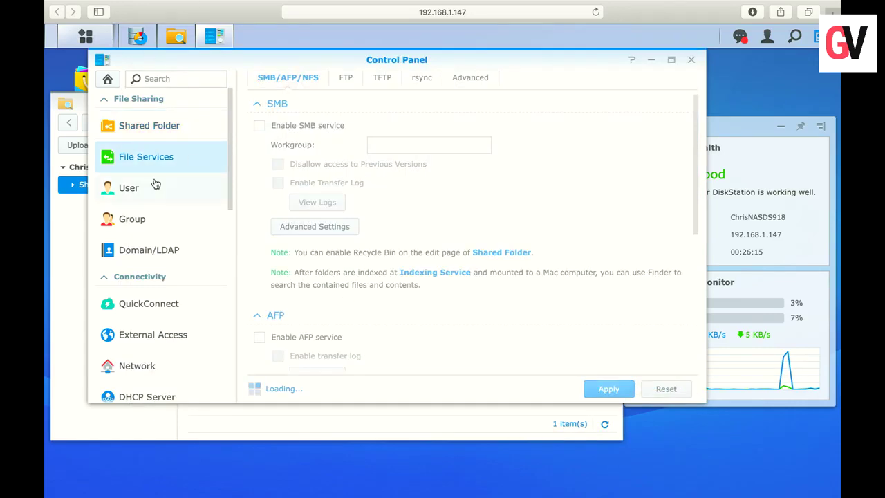
pyautogui.click(155, 183)
pyautogui.scroll(-10, 148, 332)
pyautogui.scroll(10, 148, 339)
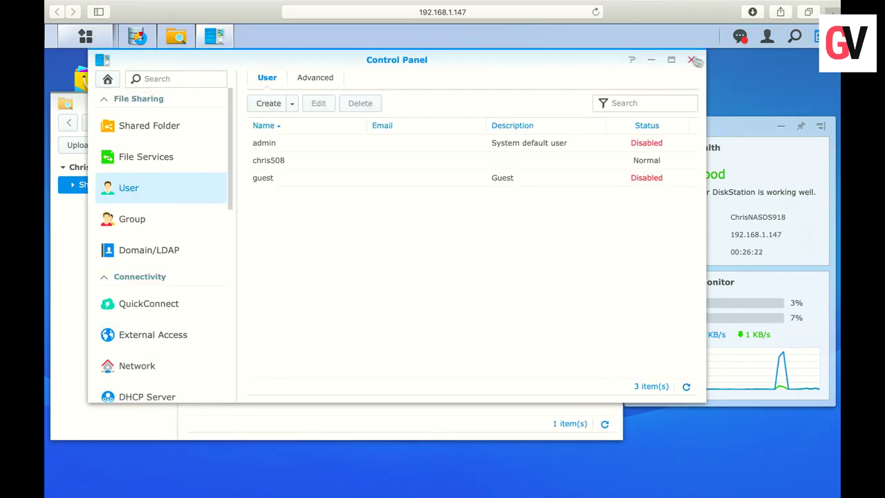
pyautogui.click(691, 60)
# - Create a new folder named 'Test 1' and open it
pyautogui.click(133, 145)
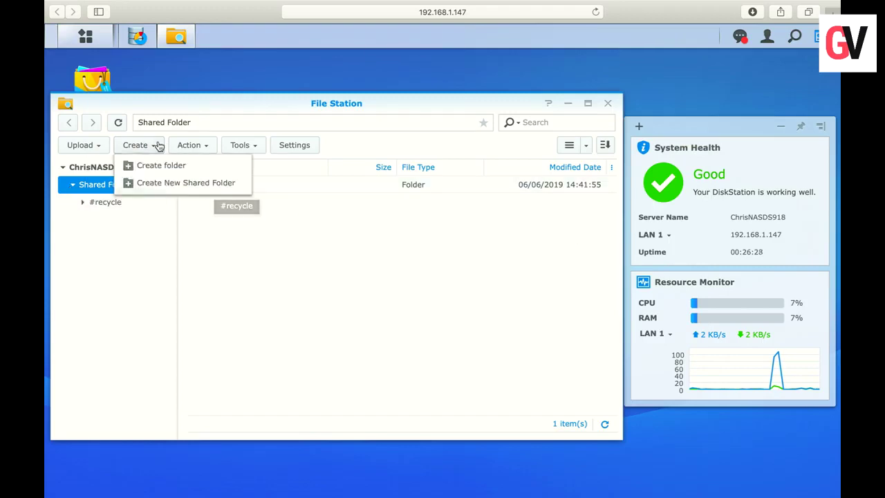
pyautogui.click(139, 165)
pyautogui.write('Test 1')
pyautogui.click(374, 310)
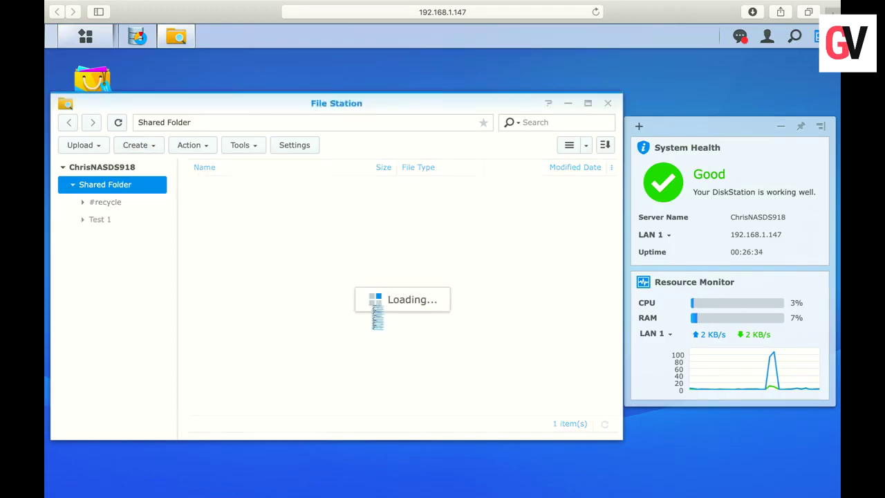
pyautogui.doubleClick(214, 207)
# - Upload memory.jpg from the desktop into Test 1, skipping existing files, and preview it
pyautogui.click(92, 147)
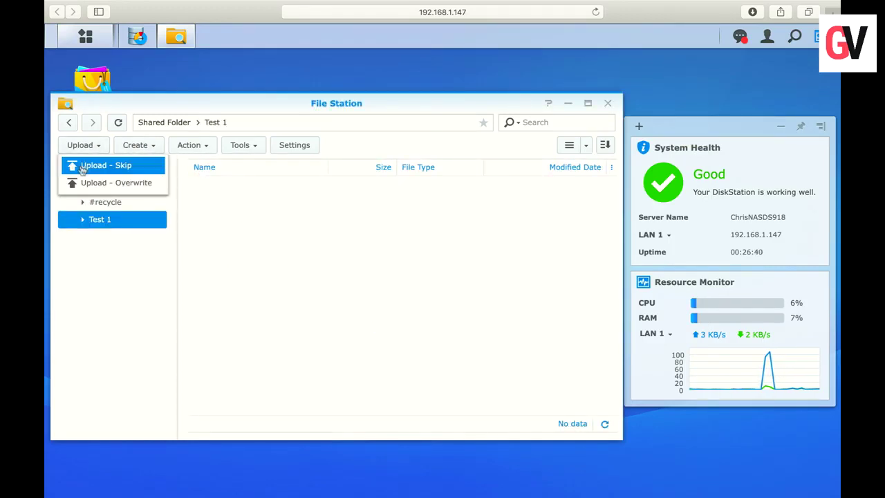
pyautogui.click(381, 251)
pyautogui.click(83, 145)
pyautogui.click(90, 166)
pyautogui.click(307, 84)
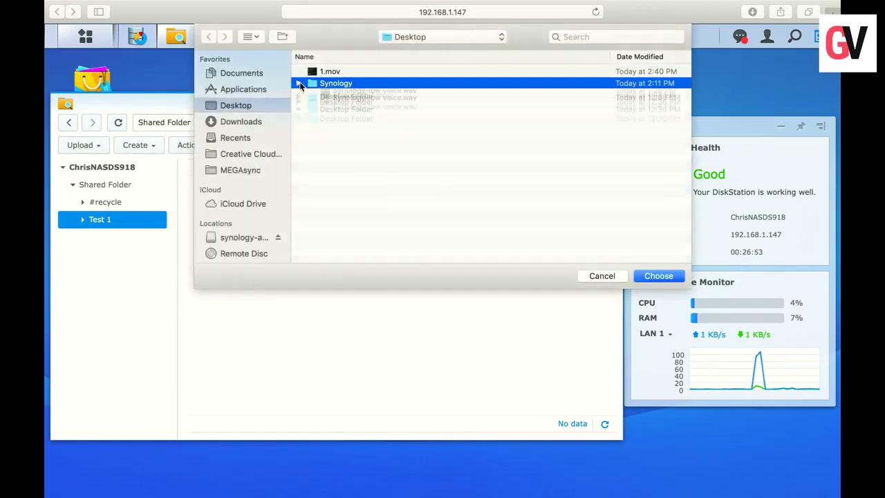
pyautogui.click(299, 95)
pyautogui.click(332, 106)
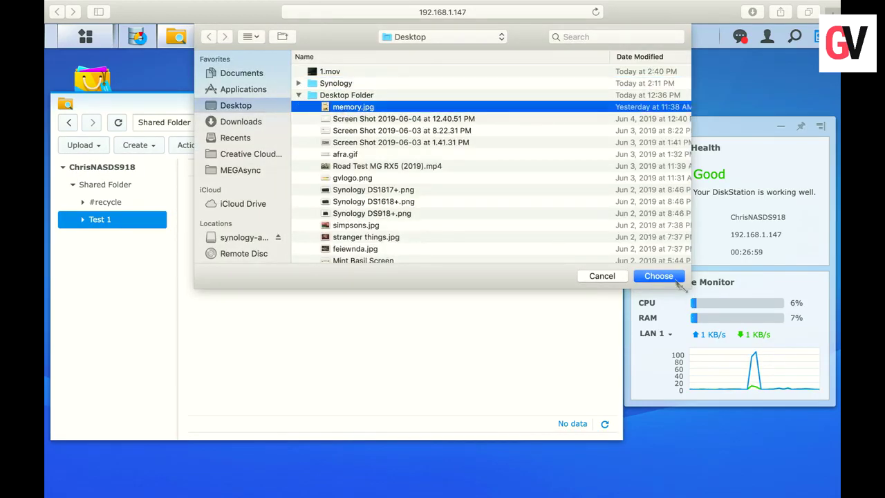
pyautogui.click(659, 276)
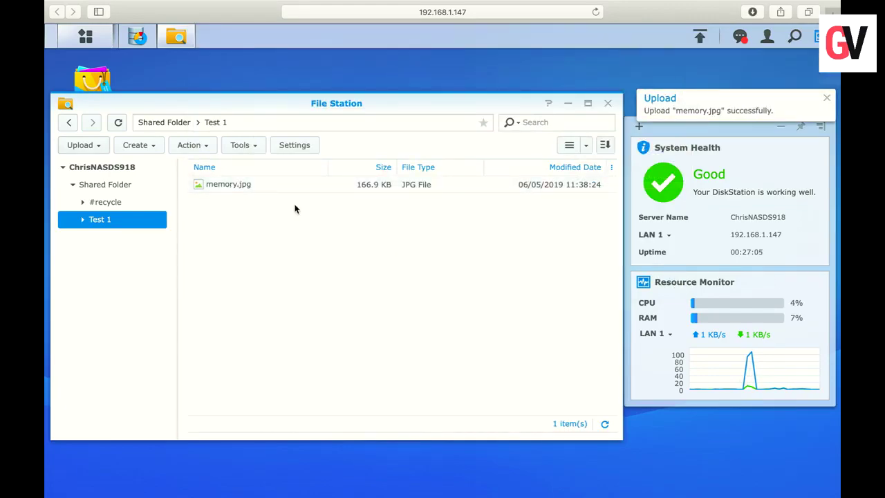
pyautogui.doubleClick(222, 186)
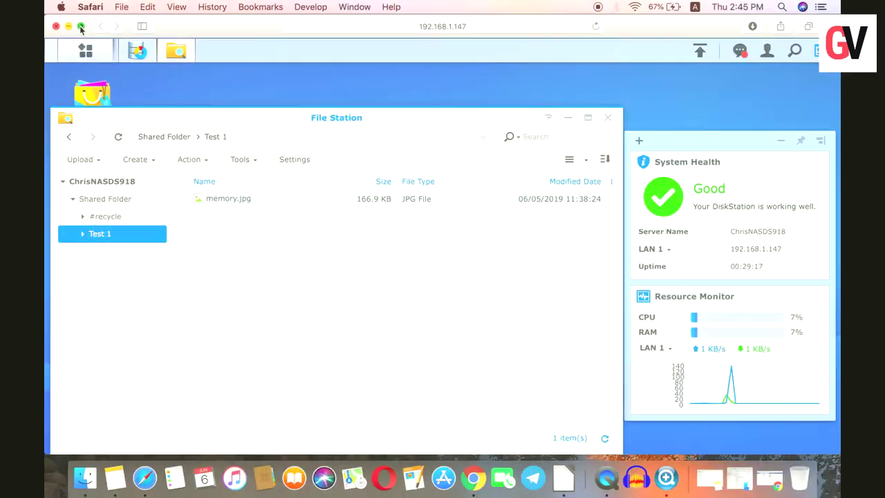
pyautogui.click(80, 27)
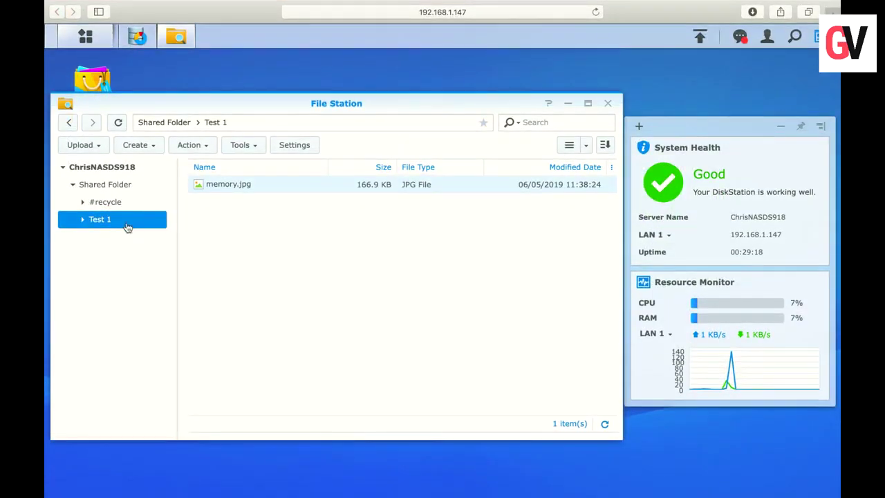
# - Create a 'KIA Telluride' folder inside Test 1 and open it
pyautogui.click(151, 146)
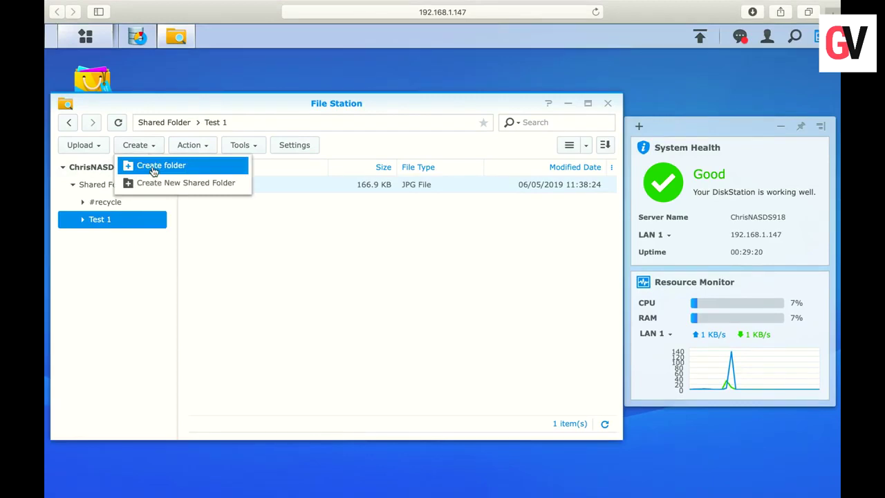
pyautogui.click(154, 168)
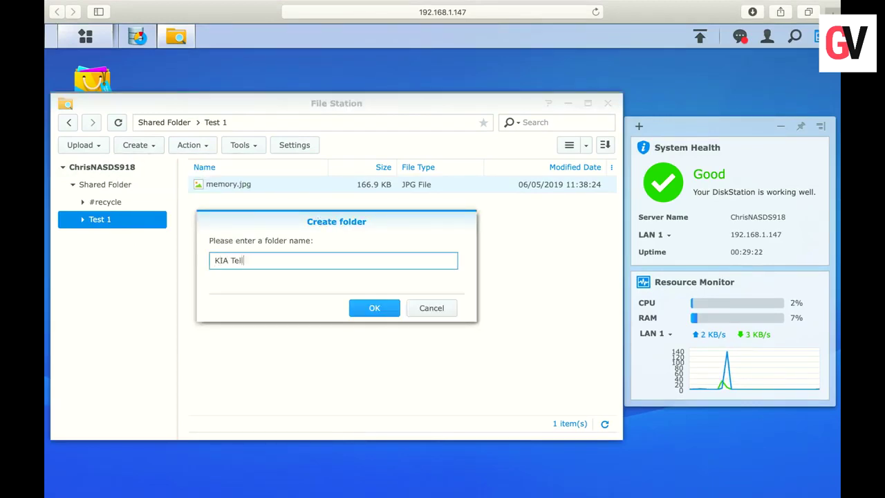
pyautogui.click(378, 316)
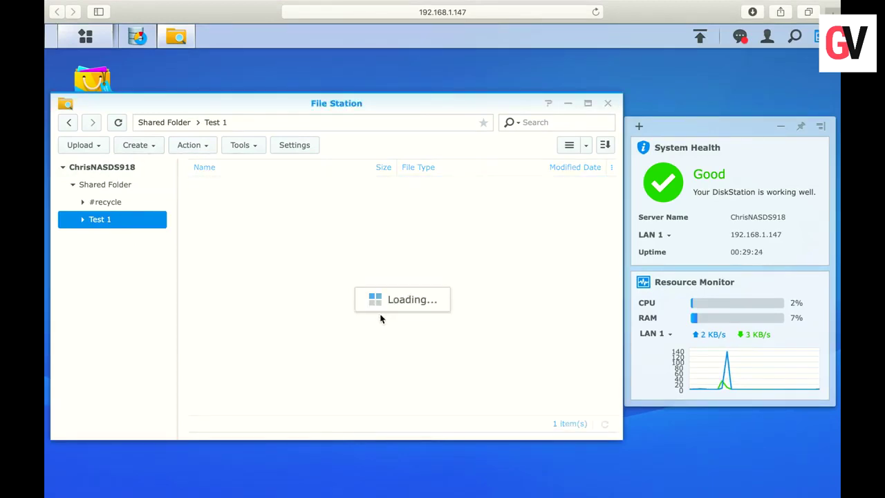
pyautogui.doubleClick(230, 184)
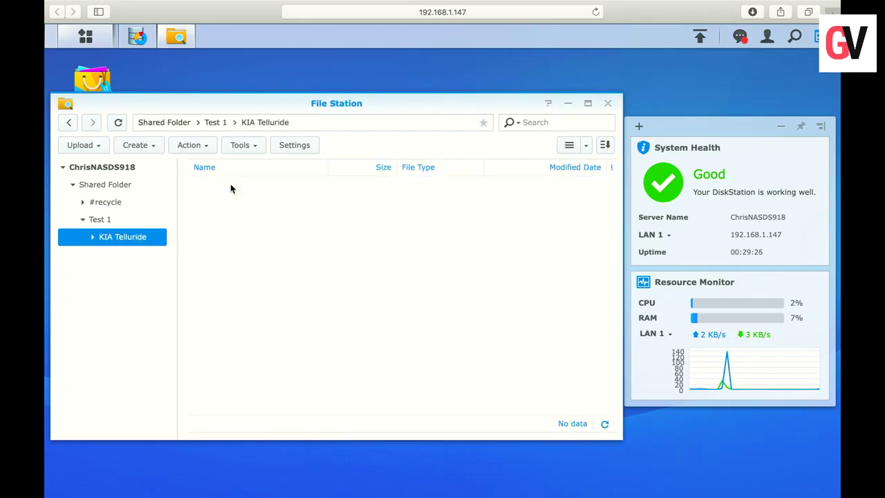
# - Upload every photo from the Exterior Images folder, skipping existing files
pyautogui.click(80, 145)
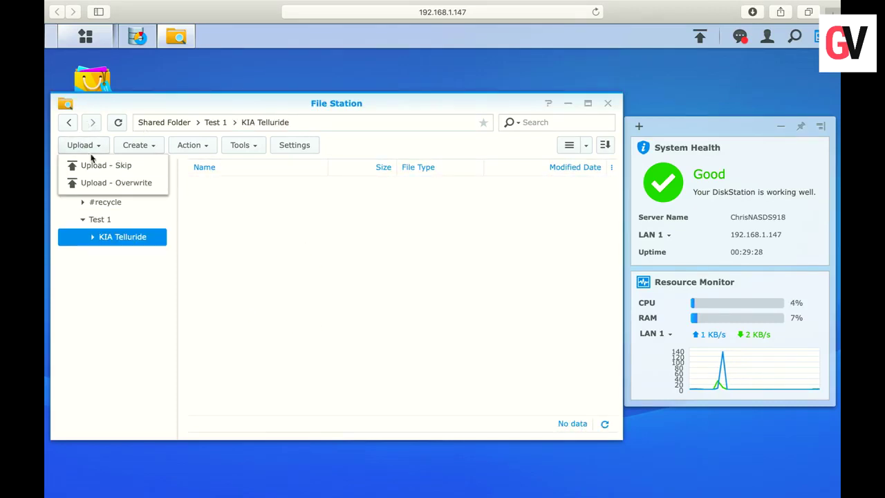
pyautogui.click(90, 165)
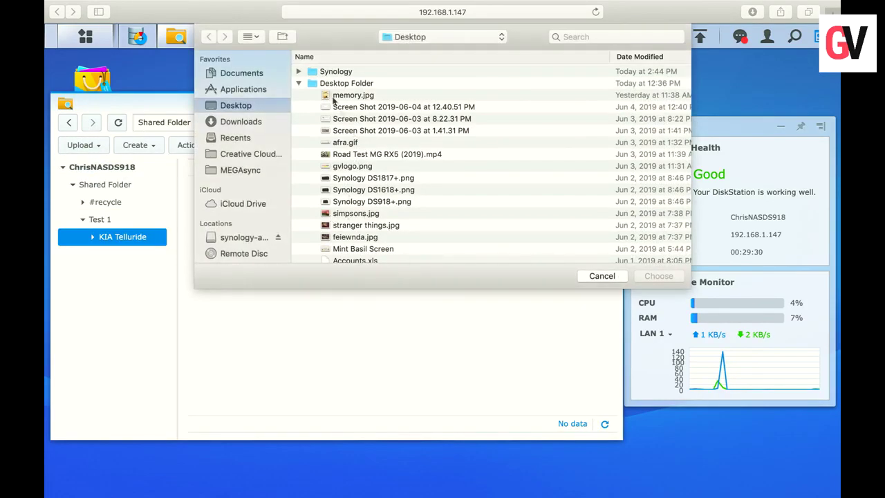
pyautogui.click(308, 84)
pyautogui.click(298, 83)
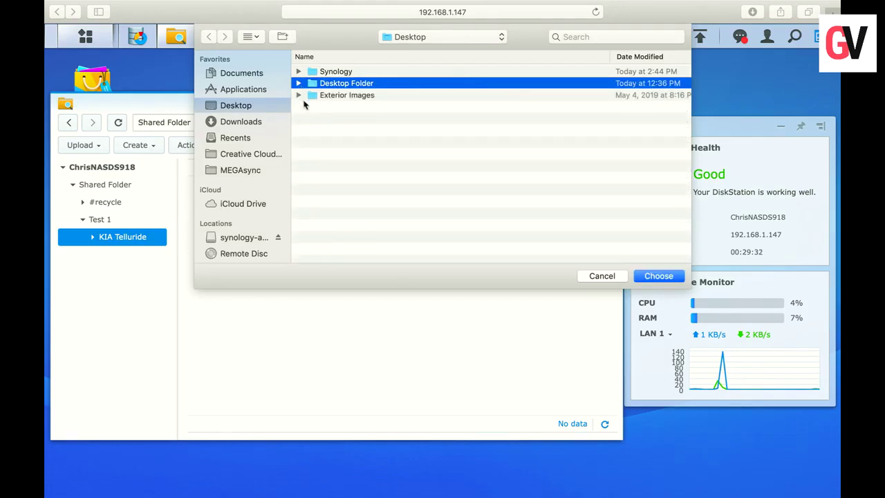
pyautogui.click(328, 97)
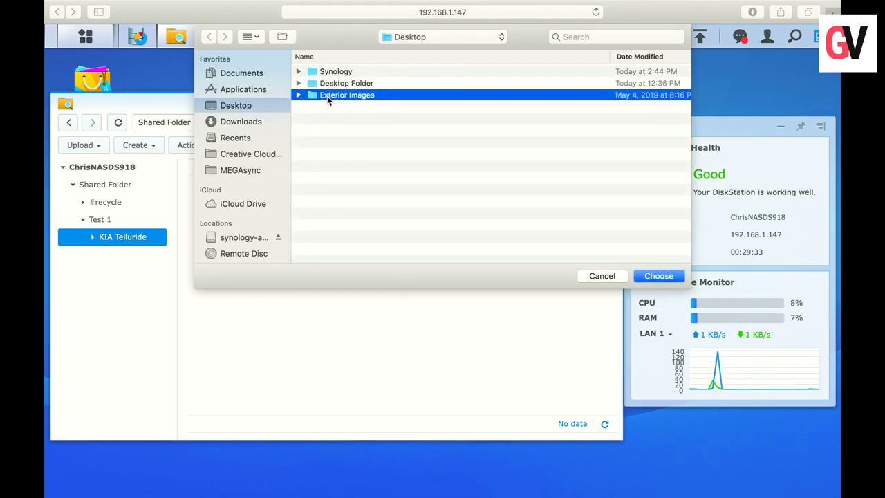
pyautogui.click(657, 280)
pyautogui.click(366, 99)
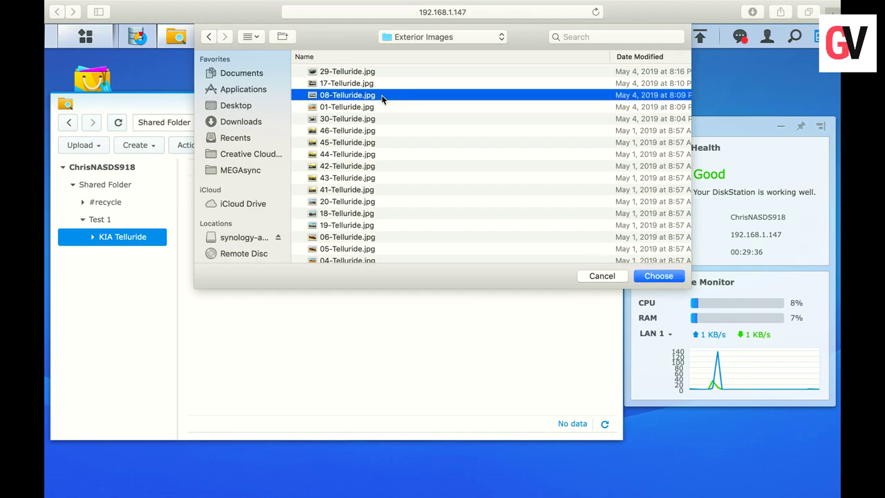
pyautogui.press('super+a')
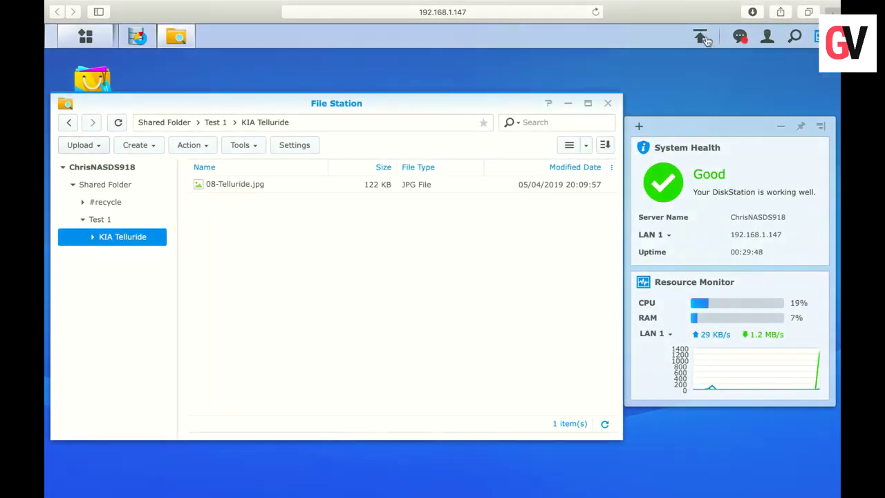
# - Monitor the upload queue, refresh the file list, and view 01-Telluride.jpg
pyautogui.click(700, 37)
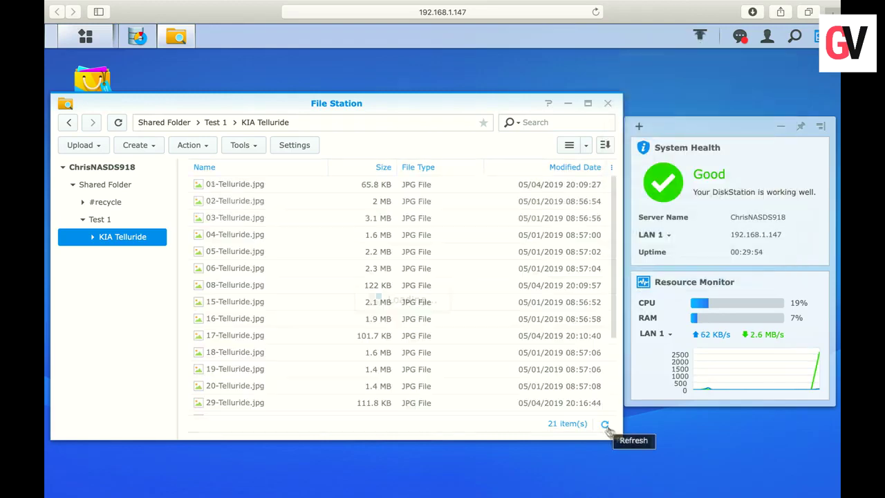
pyautogui.click(700, 37)
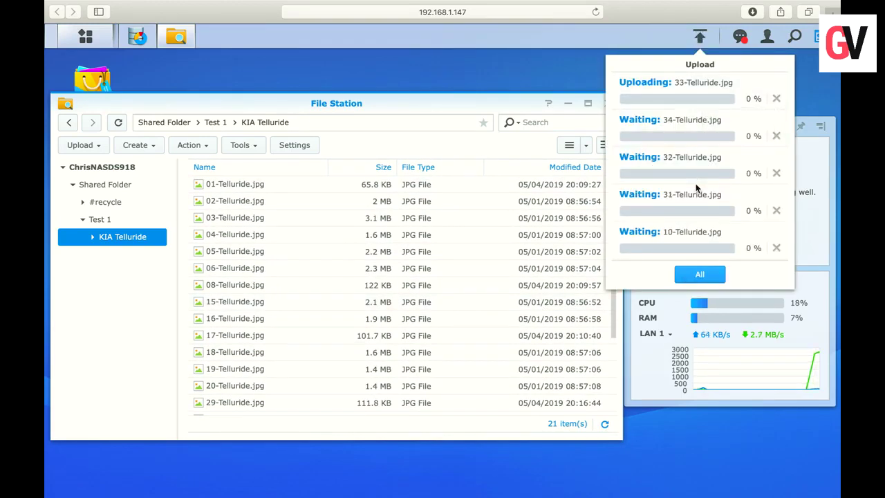
pyautogui.click(605, 424)
pyautogui.click(700, 36)
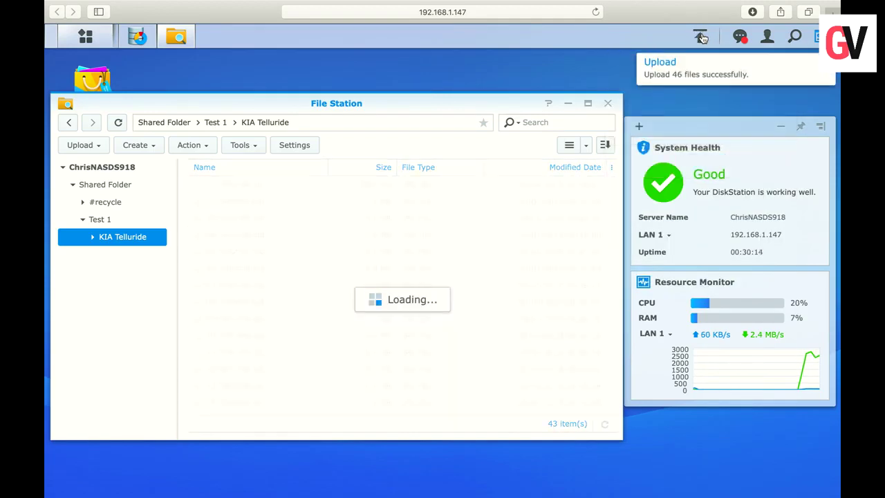
pyautogui.doubleClick(258, 189)
# - Add the Storage widget to the desktop widget panel and open Storage Manager
pyautogui.click(459, 140)
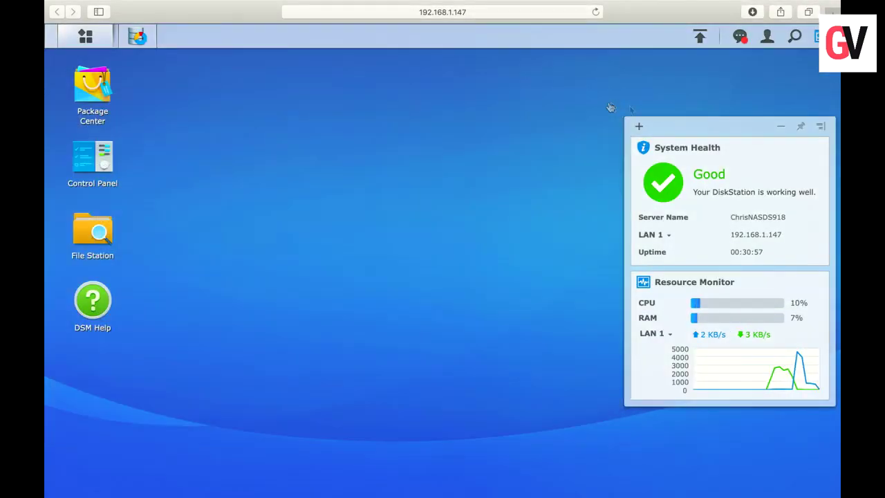
pyautogui.moveTo(734, 132); pyautogui.dragTo(708, 136)
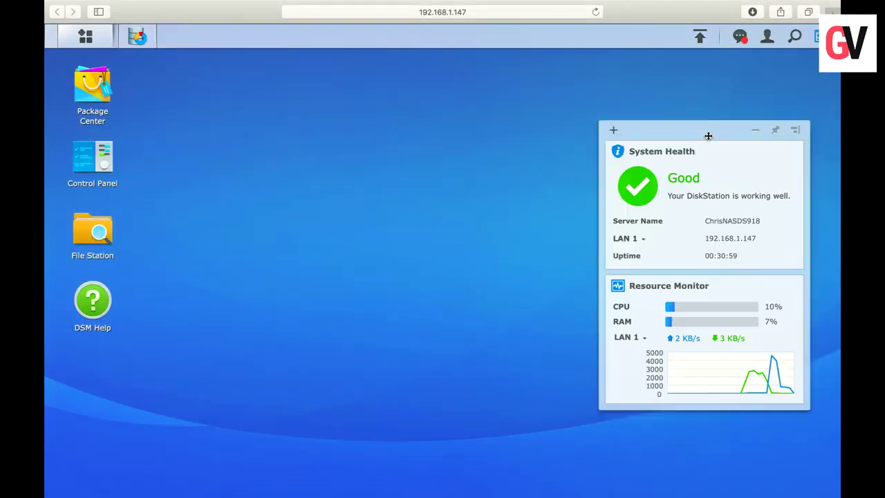
pyautogui.click(613, 129)
pyautogui.click(633, 184)
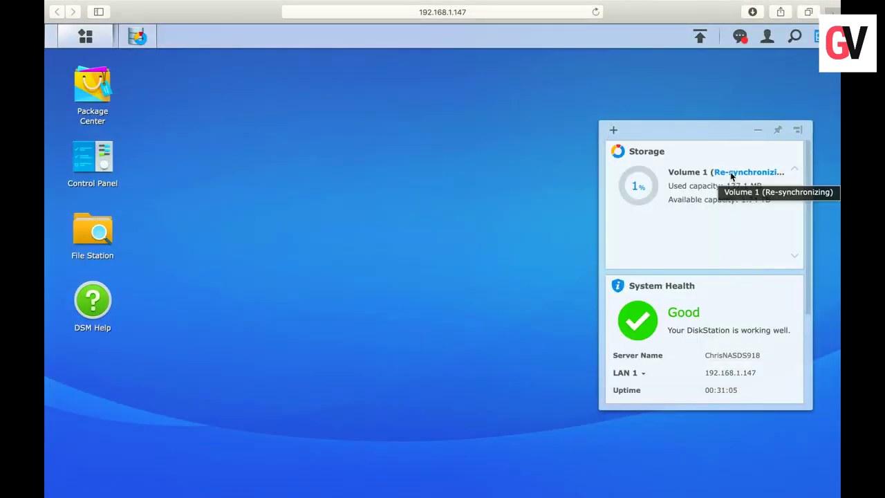
pyautogui.click(137, 36)
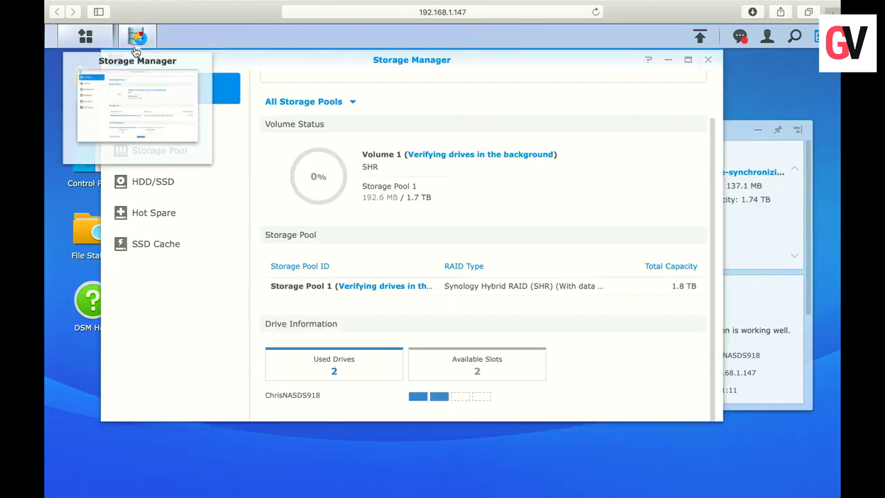
pyautogui.scroll(2, 415, 300)
# - Install Office from Package Center's Collaboration Suite, accepting its required packages
pyautogui.click(708, 60)
pyautogui.doubleClick(90, 90)
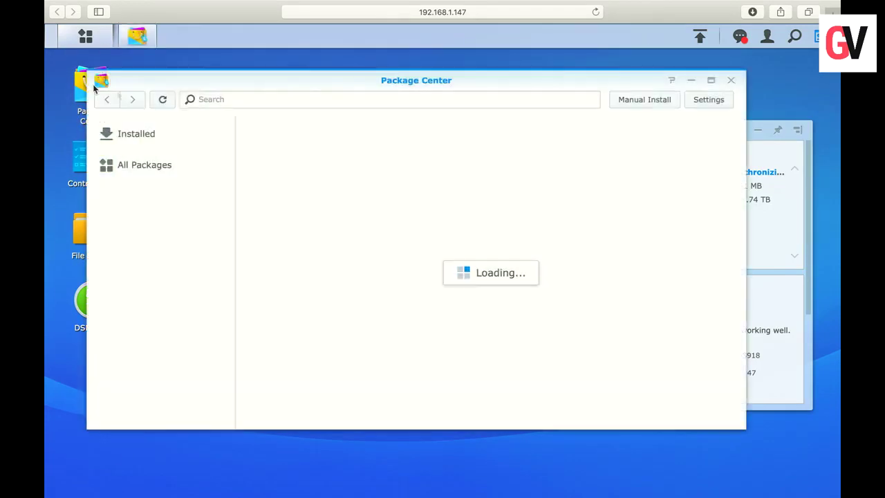
pyautogui.click(535, 209)
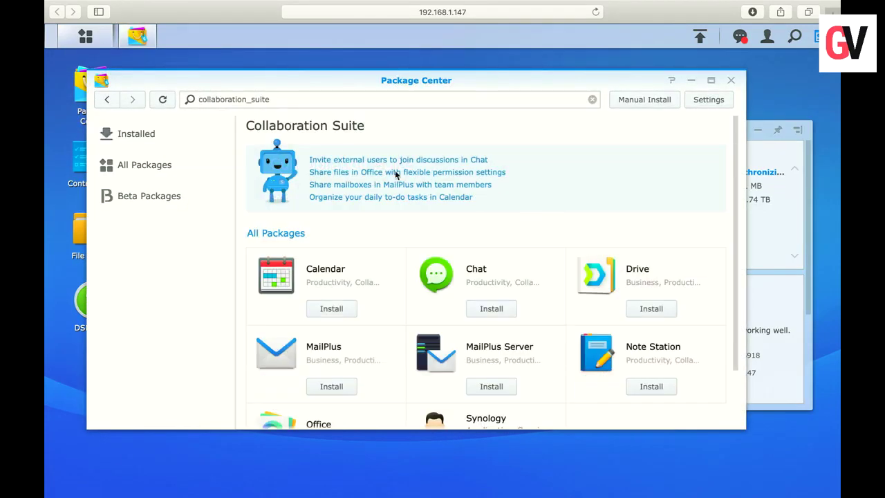
pyautogui.scroll(-2, 444, 173)
pyautogui.click(346, 391)
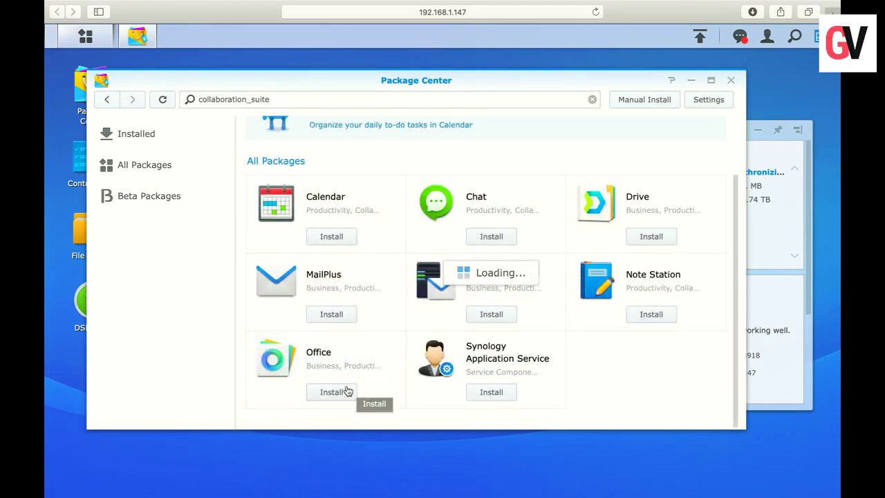
pyautogui.click(451, 388)
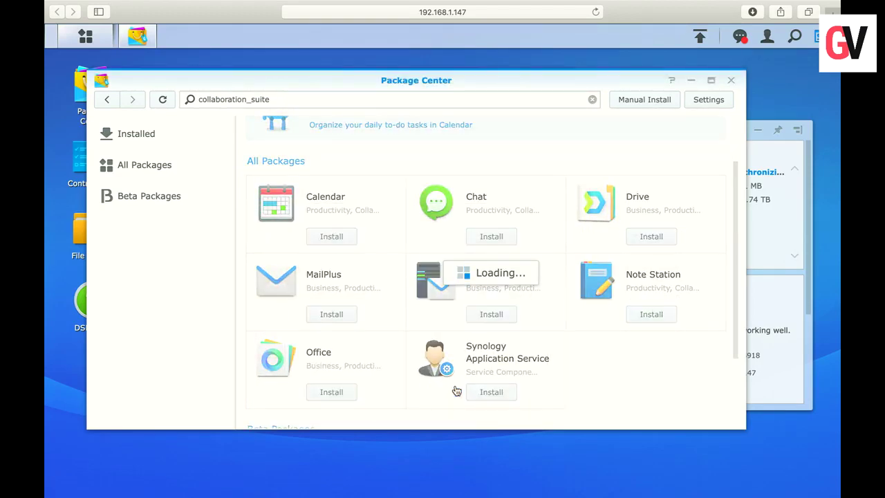